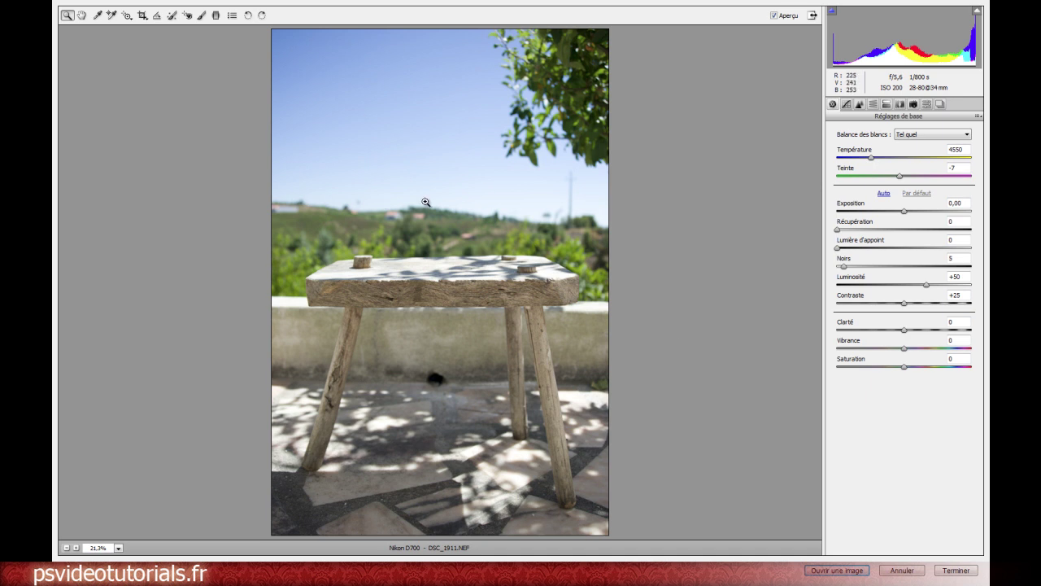
Add a graduated filter at Exposure -1,00, dragged from the top of the sky to the horizon
left_click(217, 16)
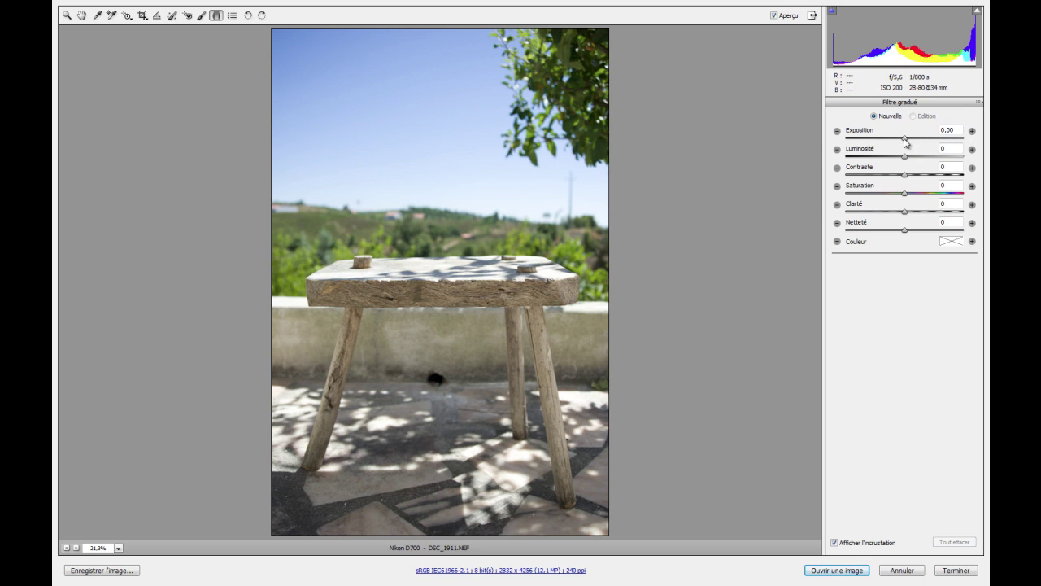
left_click_drag(905, 141, 908, 142)
left_click_drag(906, 139, 893, 140)
left_click_drag(427, 38, 428, 234)
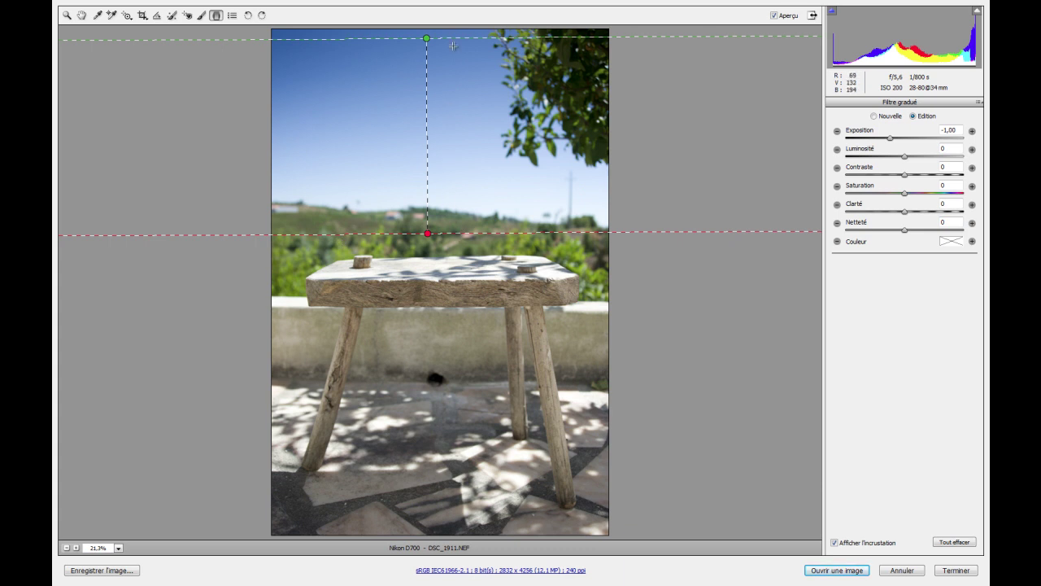
Move, rotate and level the sky gradient so it runs from mid-sky to just below the horizon
left_click_drag(427, 39, 423, 141)
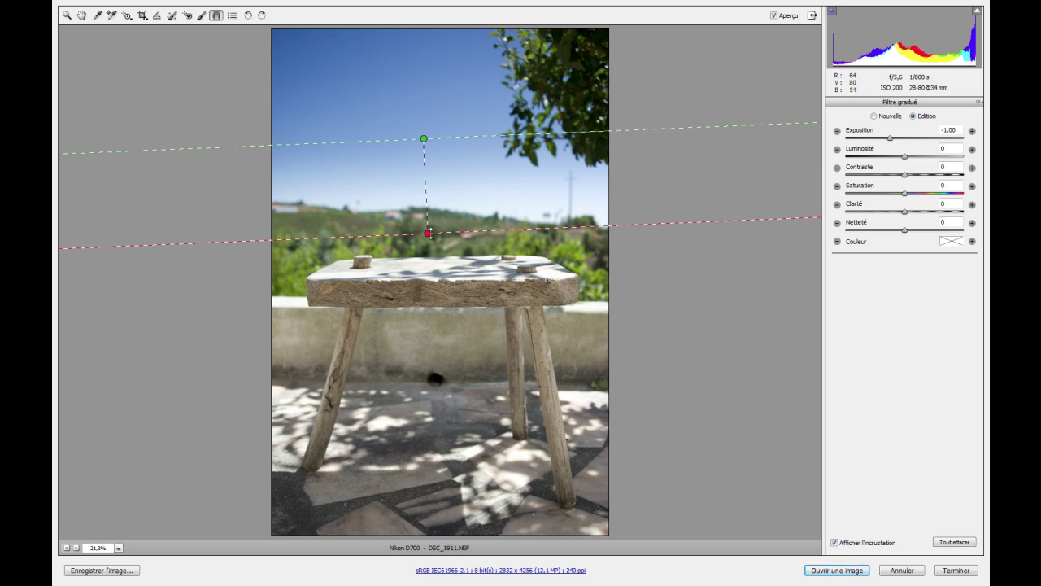
left_click_drag(427, 143, 423, 139)
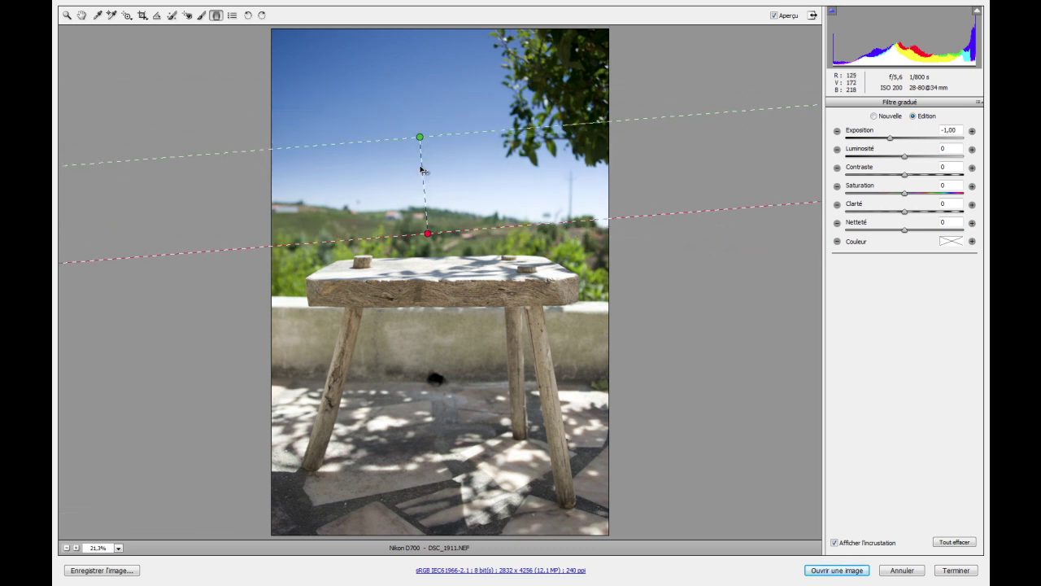
mouse_move(422, 170)
left_mouse_down()
mouse_move(423, 113)
mouse_move(426, 139)
left_mouse_up()
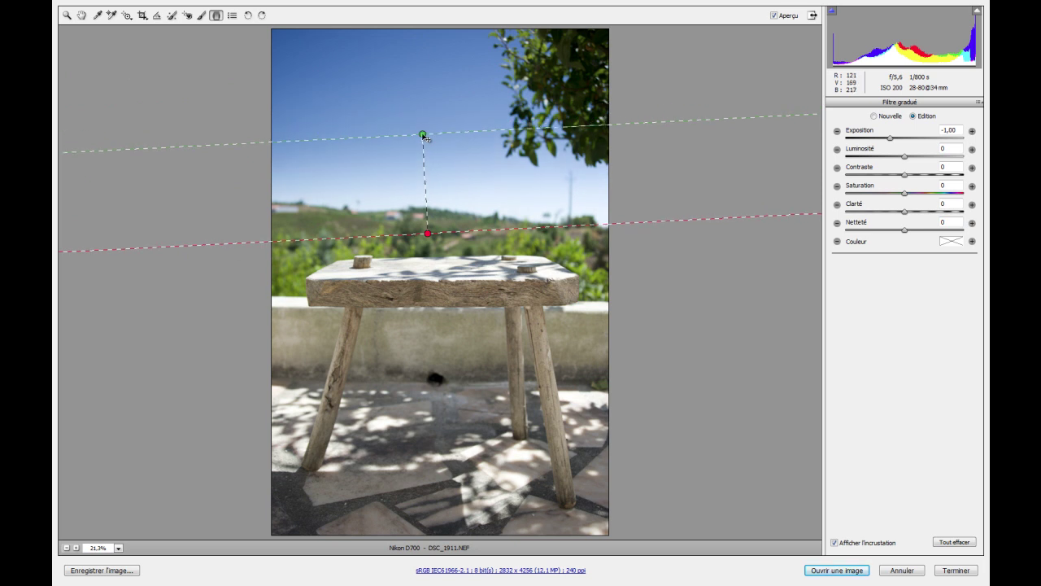
left_click_drag(426, 139, 427, 220)
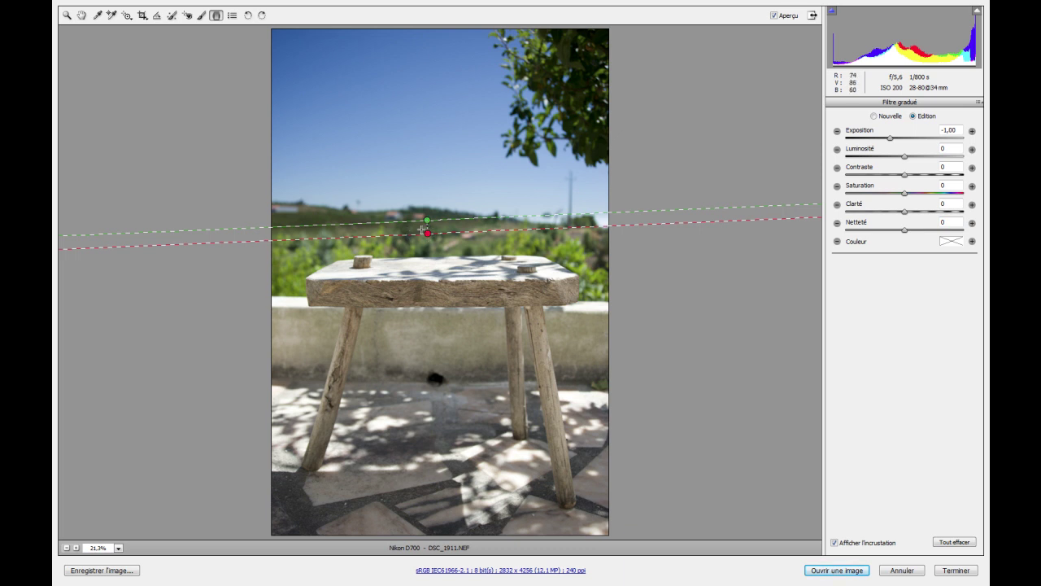
left_click_drag(427, 220, 427, 163)
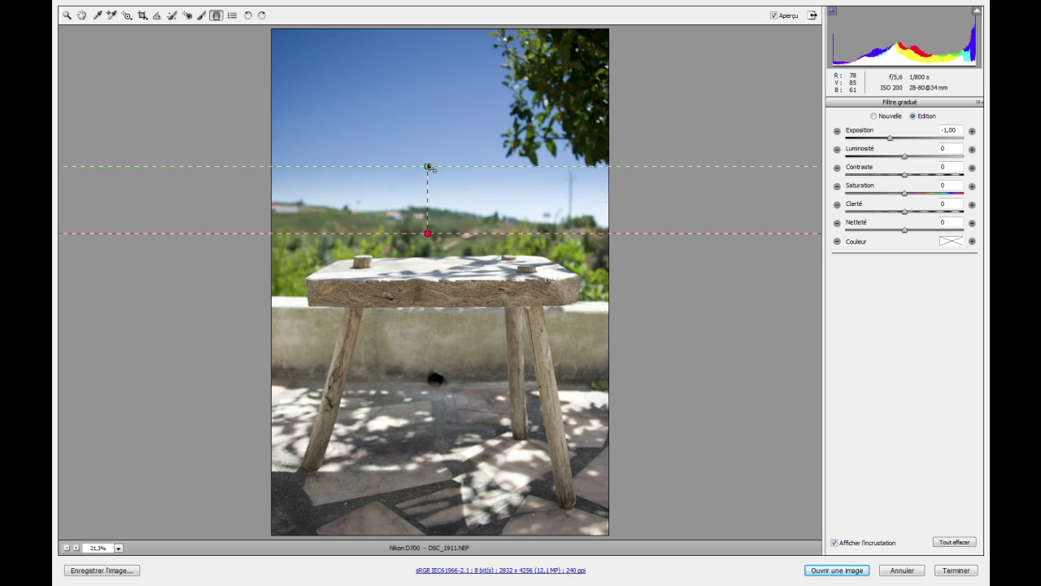
mouse_move(431, 236)
left_mouse_down()
mouse_move(406, 255)
mouse_move(391, 232)
left_mouse_up()
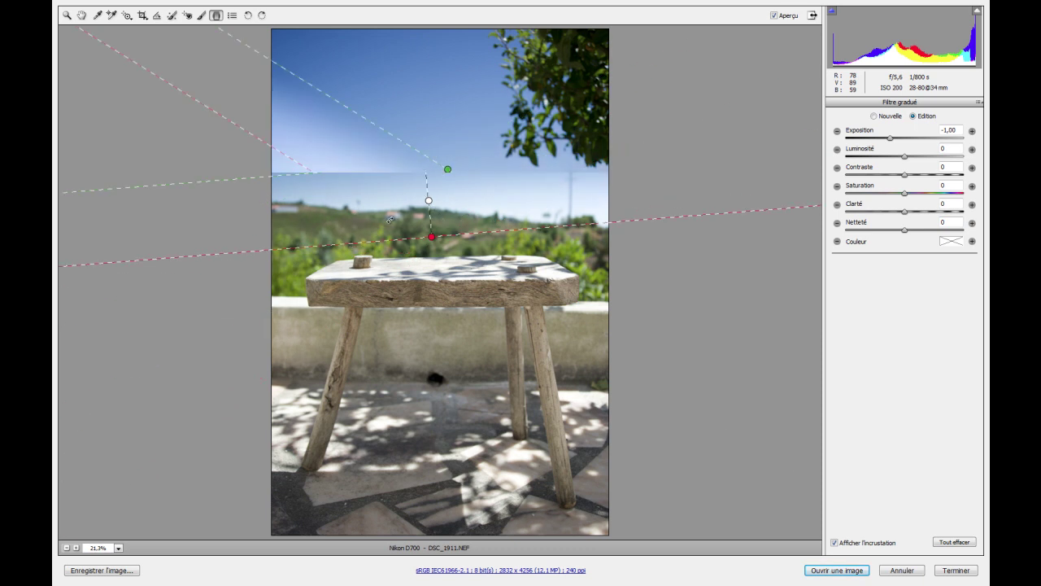
mouse_move(391, 232)
left_mouse_down()
mouse_move(394, 240)
mouse_move(435, 192)
left_mouse_up()
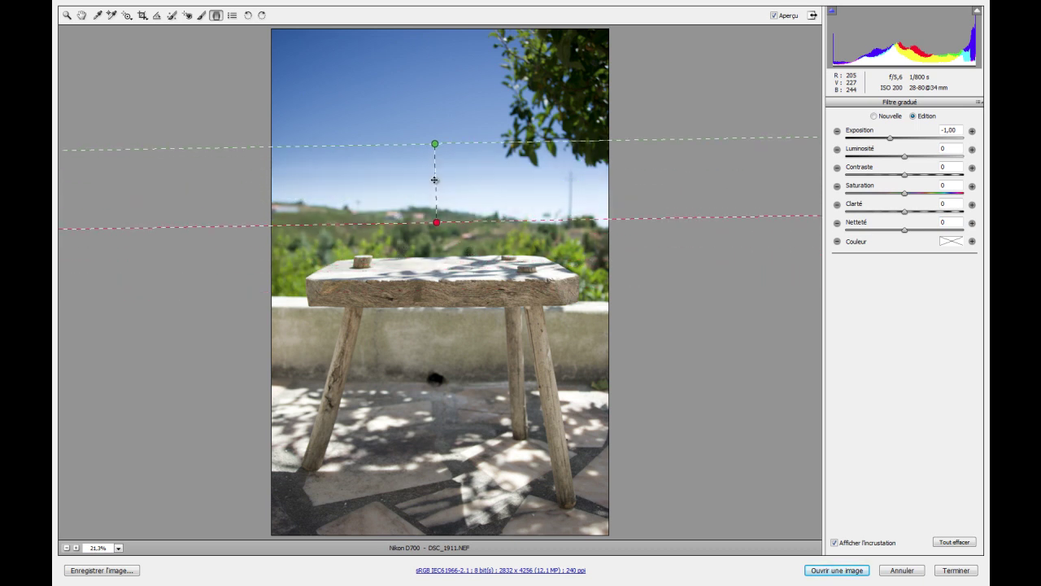
left_click_drag(435, 191, 438, 152)
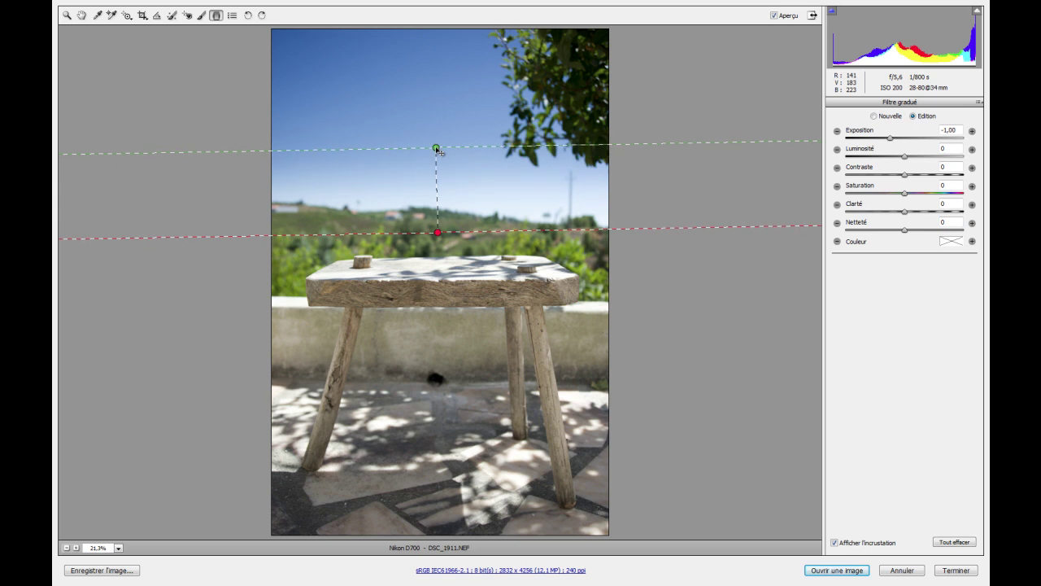
left_click_drag(437, 149, 439, 149)
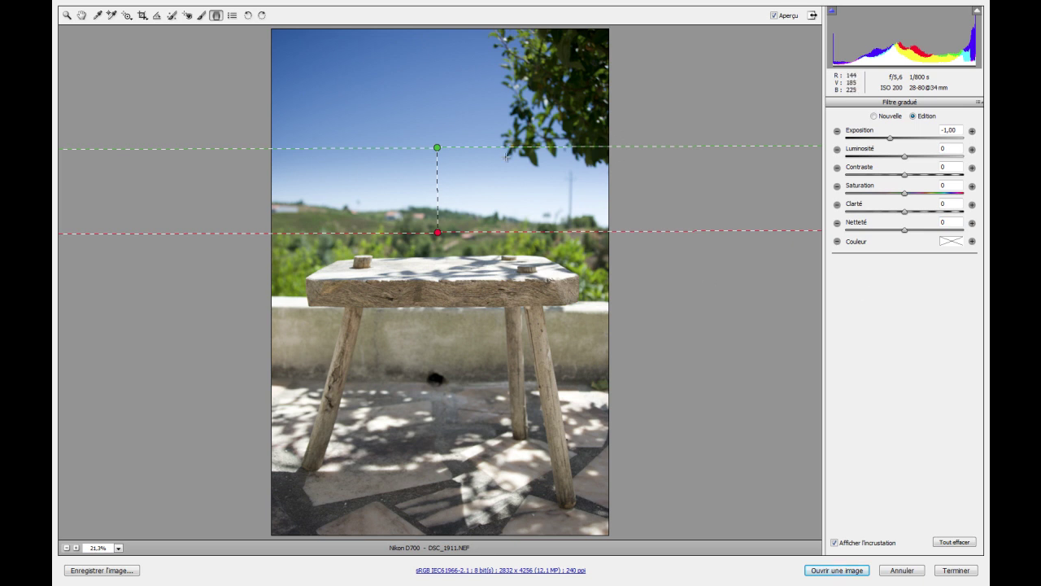
Start a new graduated filter with Exposure 0,00 and a yellow tint (Teinte 56, Saturation 87)
left_click(875, 117)
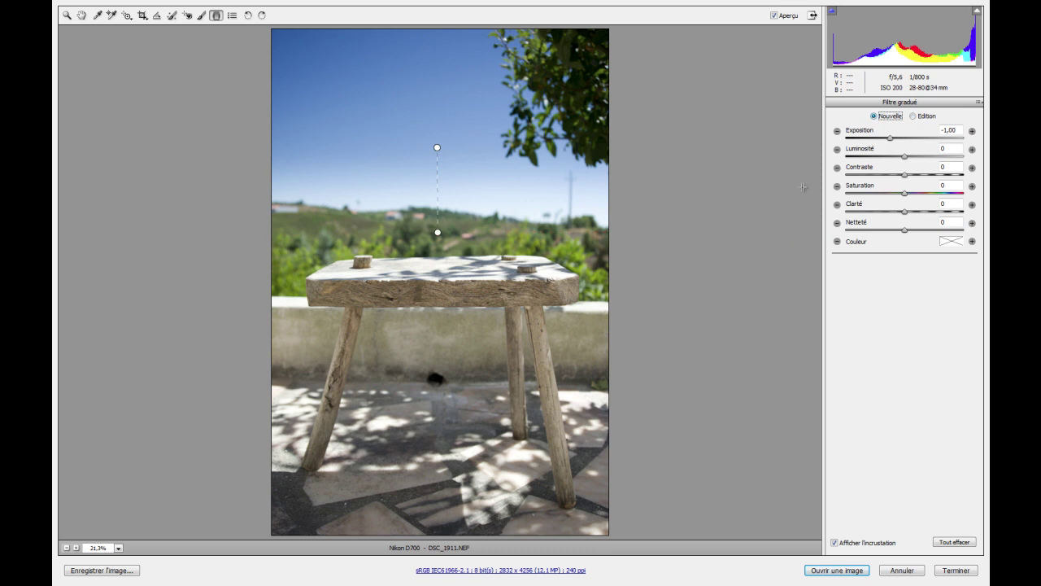
left_click_drag(890, 138, 905, 142)
left_click(959, 243)
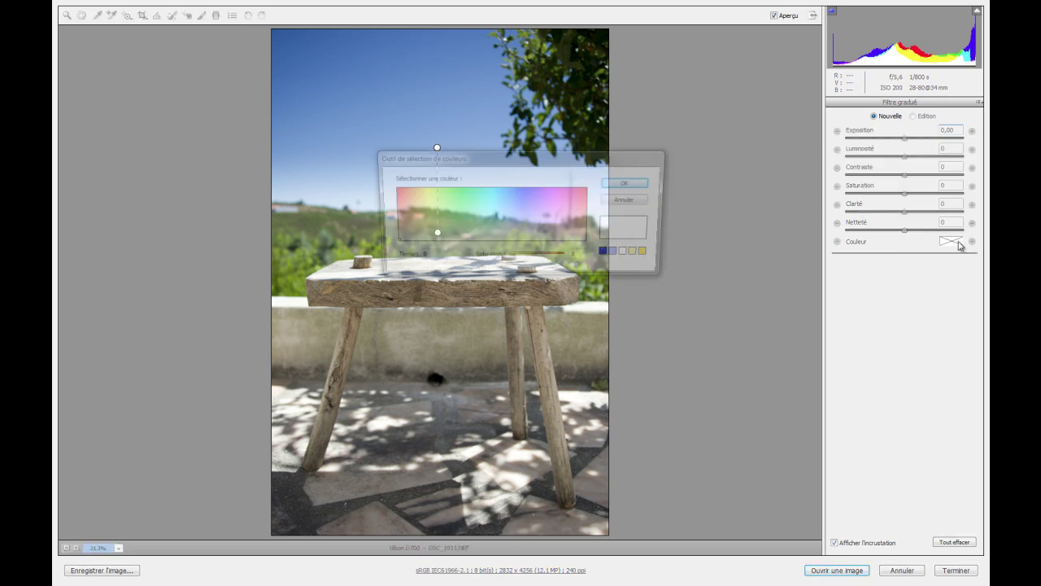
mouse_move(424, 197)
left_mouse_down()
mouse_move(419, 204)
mouse_move(523, 204)
mouse_move(409, 200)
mouse_move(421, 194)
left_mouse_up()
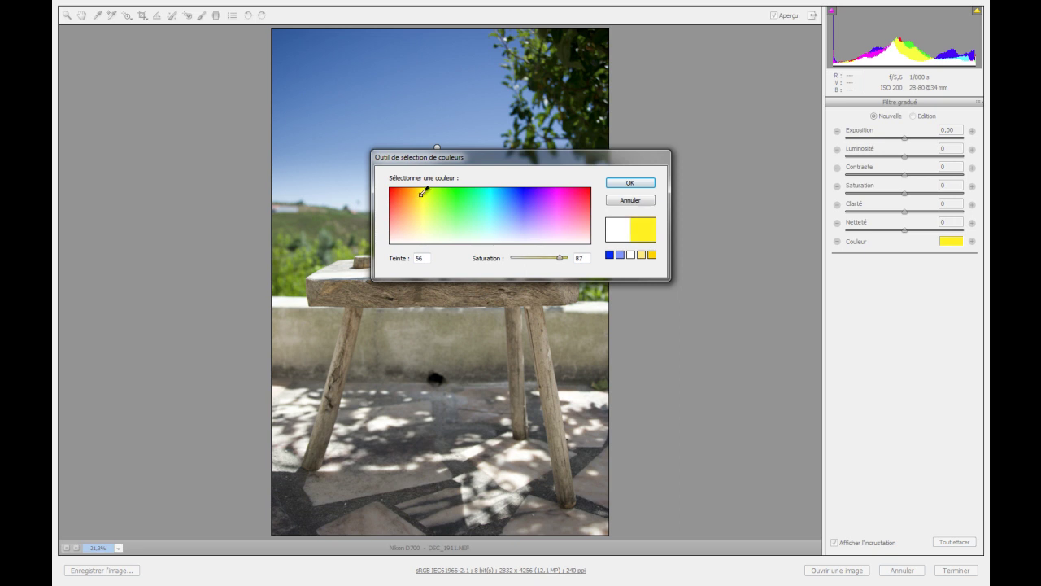
left_click(630, 182)
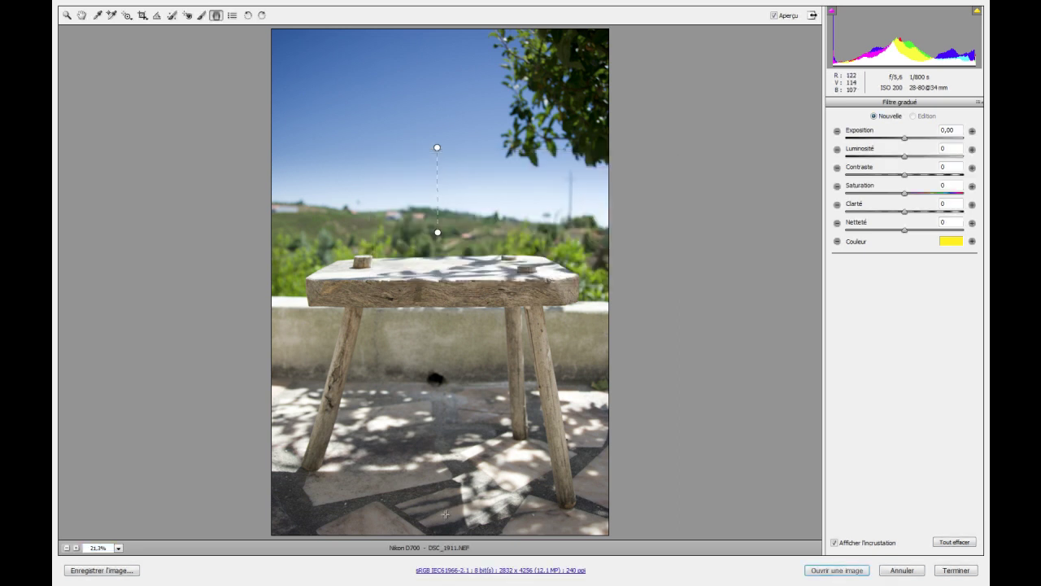
Draw the yellow gradient up from the ground to the wall base, deleting a stray extra filter
left_click_drag(440, 524, 440, 369)
left_click_drag(446, 526, 436, 440)
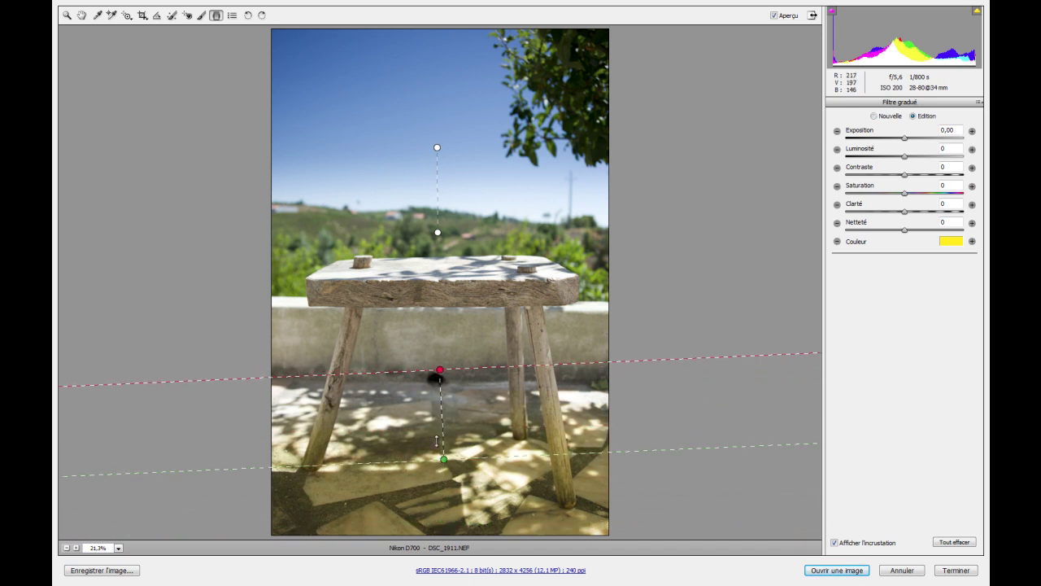
mouse_move(438, 374)
left_mouse_down()
mouse_move(436, 340)
mouse_move(436, 392)
left_mouse_up()
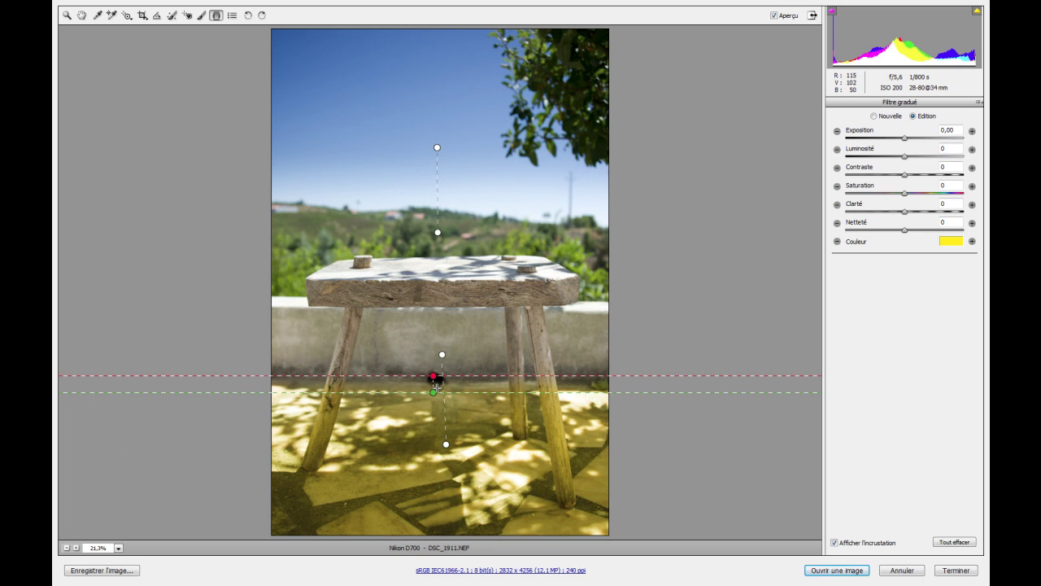
key("Delete")
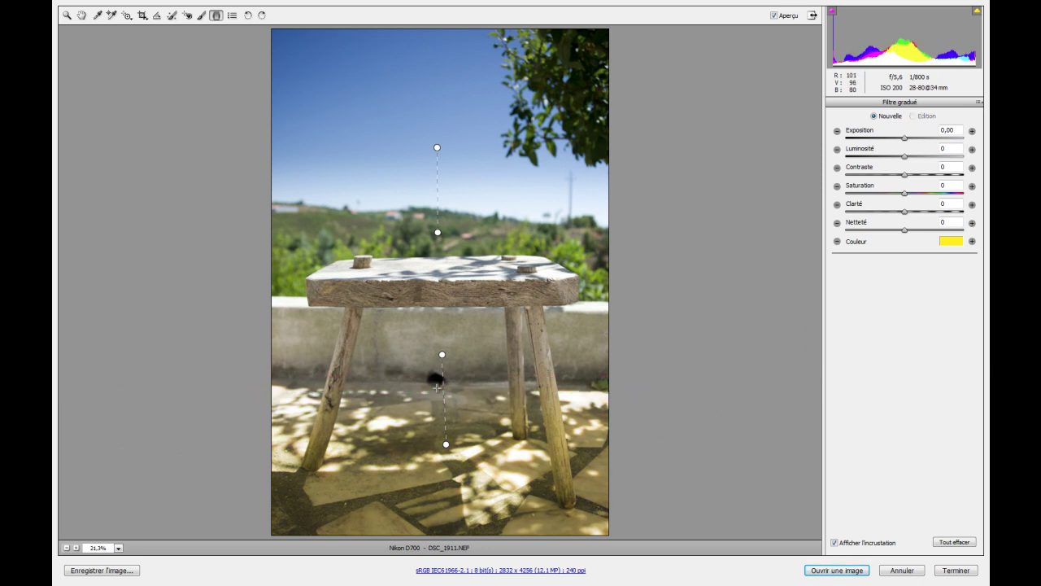
left_click(441, 358)
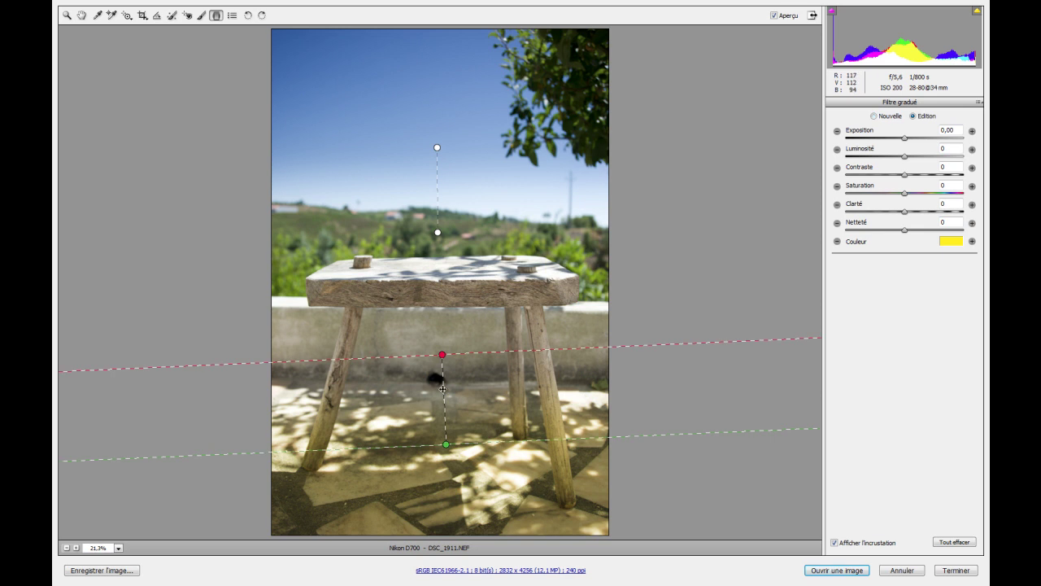
mouse_move(442, 389)
left_mouse_down()
mouse_move(434, 353)
mouse_move(436, 385)
mouse_move(438, 366)
left_mouse_up()
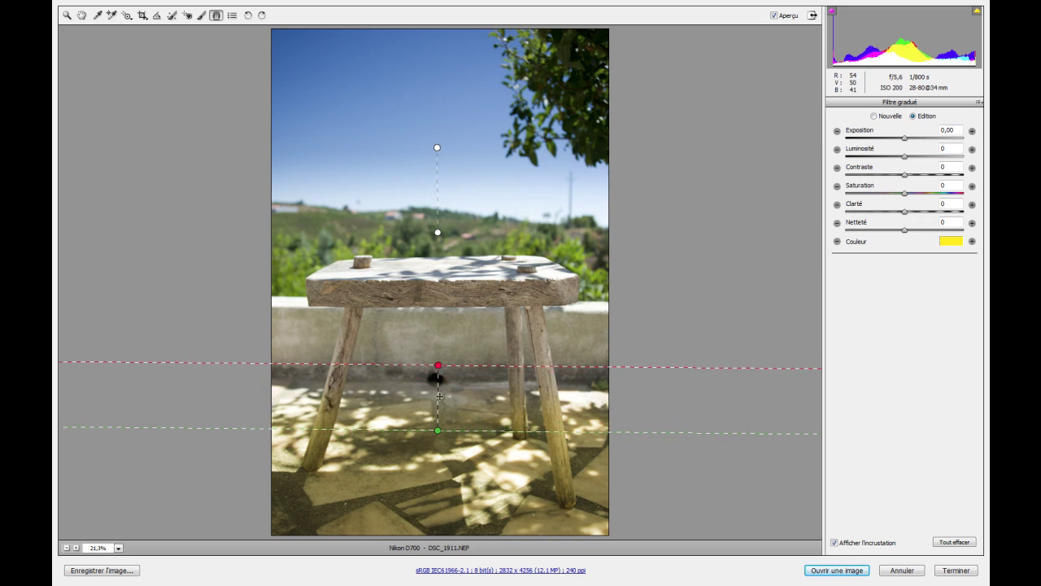
mouse_move(437, 426)
left_mouse_down()
mouse_move(436, 415)
mouse_move(435, 424)
left_mouse_up()
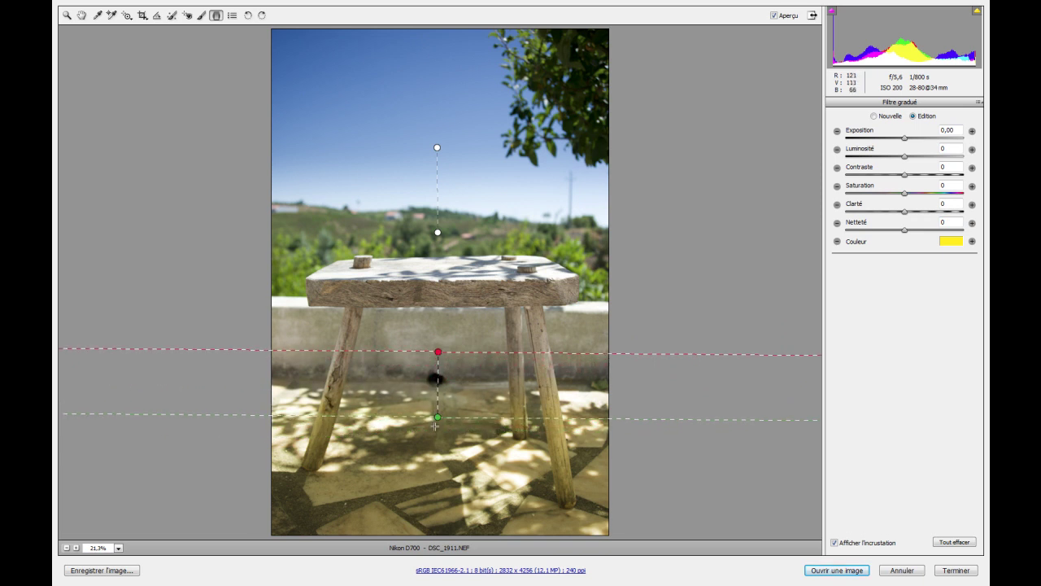
left_click(626, 335)
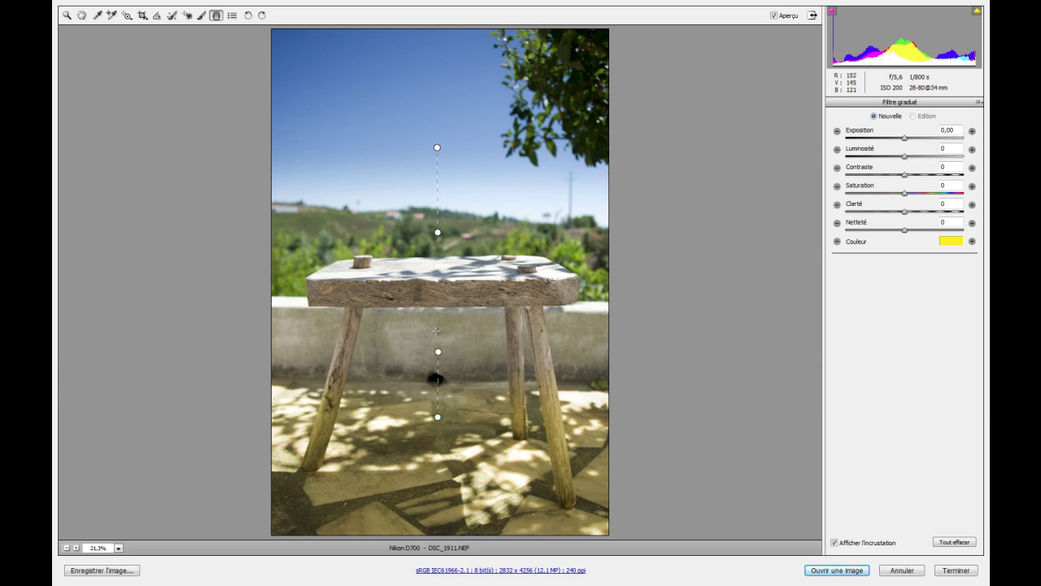
Switch to the Adjustment Brush (Pinceau de retouche) at size 8, feather 100, and zoom in
left_click(201, 15)
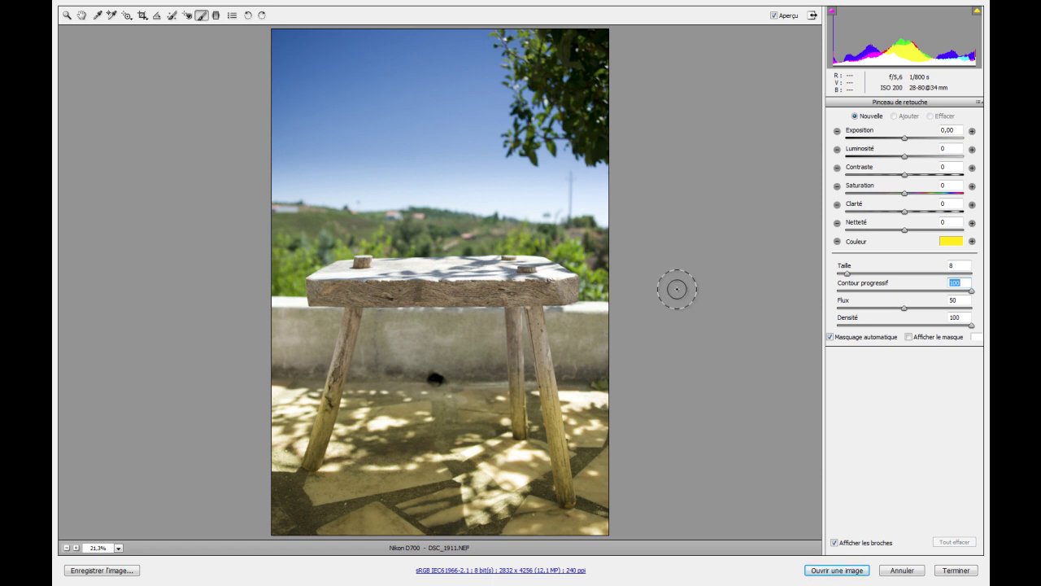
key("ctrl+plus")
key("ctrl+plus")
key("ctrl+plus")
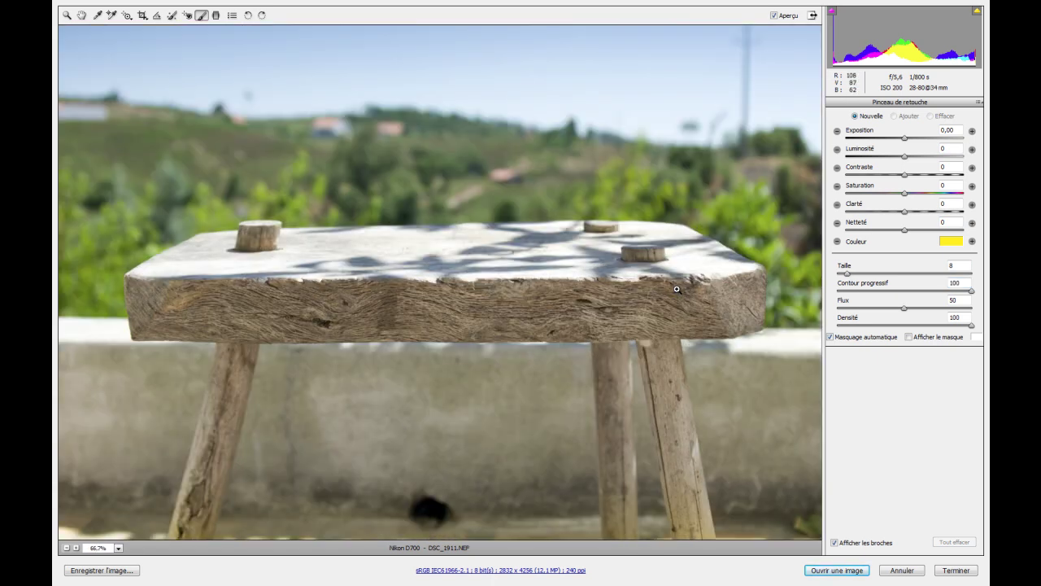
Zoom the preview to 200% and pan the close-up onto the stool's tabletop
key("ctrl+plus")
key("ctrl+plus")
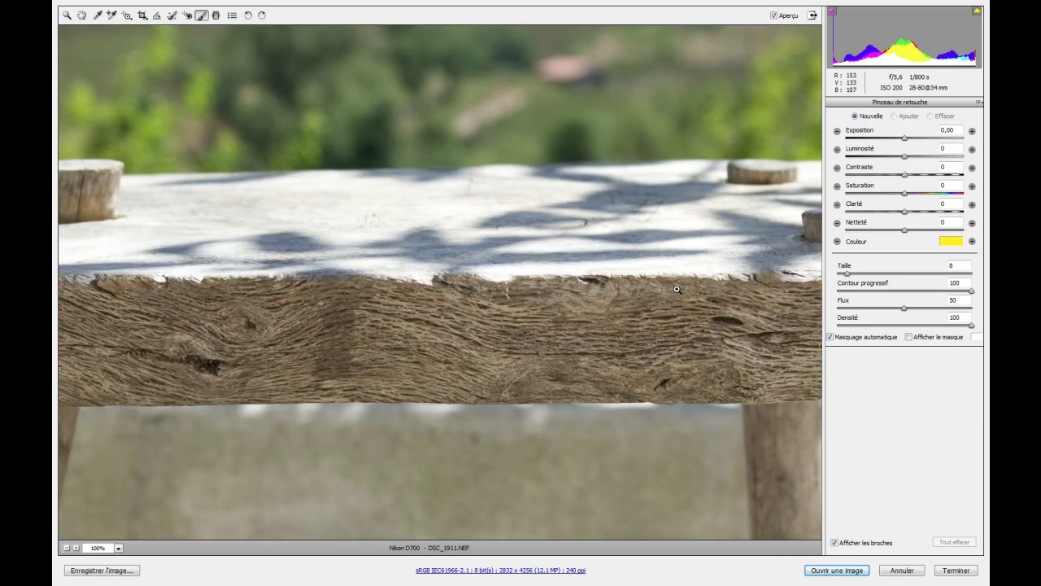
left_click_drag(305, 220, 424, 307)
type("-0,8")
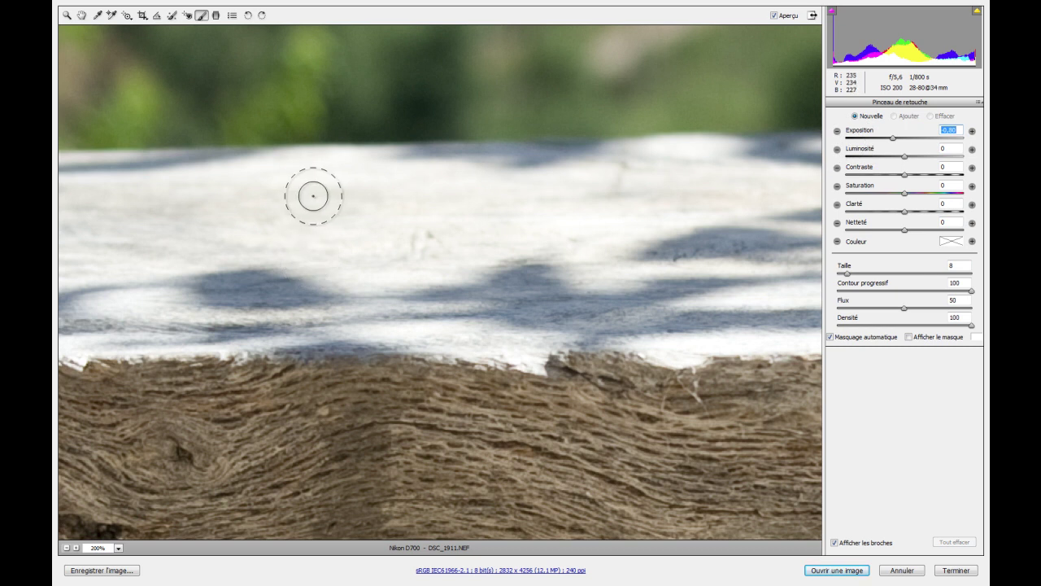
Brush -0,80 exposure over the bright tabletop wood, panning along it between strokes
left_click_drag(252, 186, 415, 211)
mouse_move(293, 239)
left_mouse_down()
mouse_move(353, 249)
mouse_move(465, 233)
mouse_move(360, 279)
mouse_move(502, 219)
left_mouse_up()
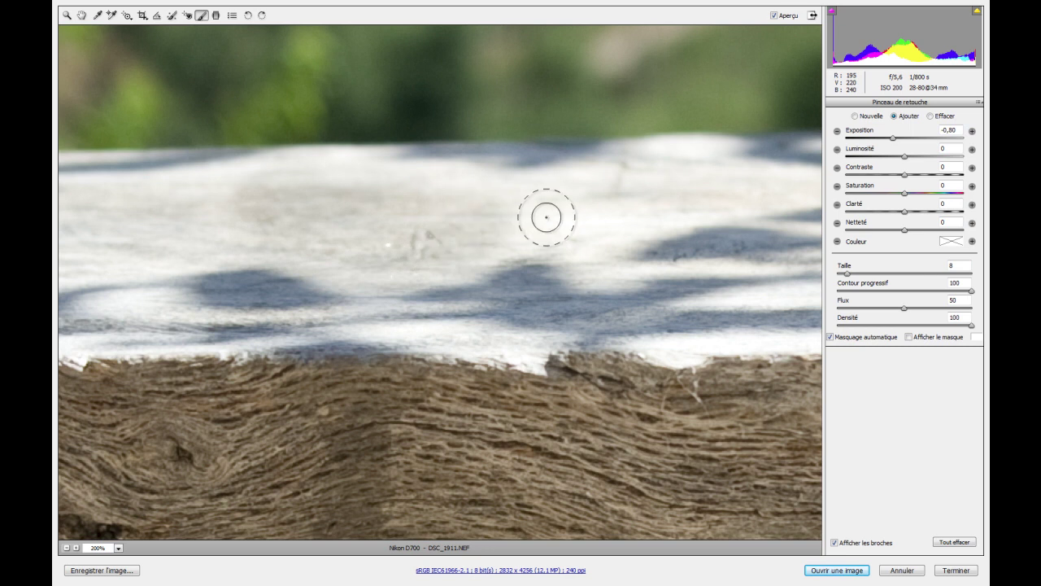
mouse_move(263, 184)
left_mouse_down()
mouse_move(247, 203)
mouse_move(249, 236)
mouse_move(353, 226)
mouse_move(585, 235)
mouse_move(603, 250)
mouse_move(532, 226)
mouse_move(676, 170)
mouse_move(770, 187)
left_mouse_up()
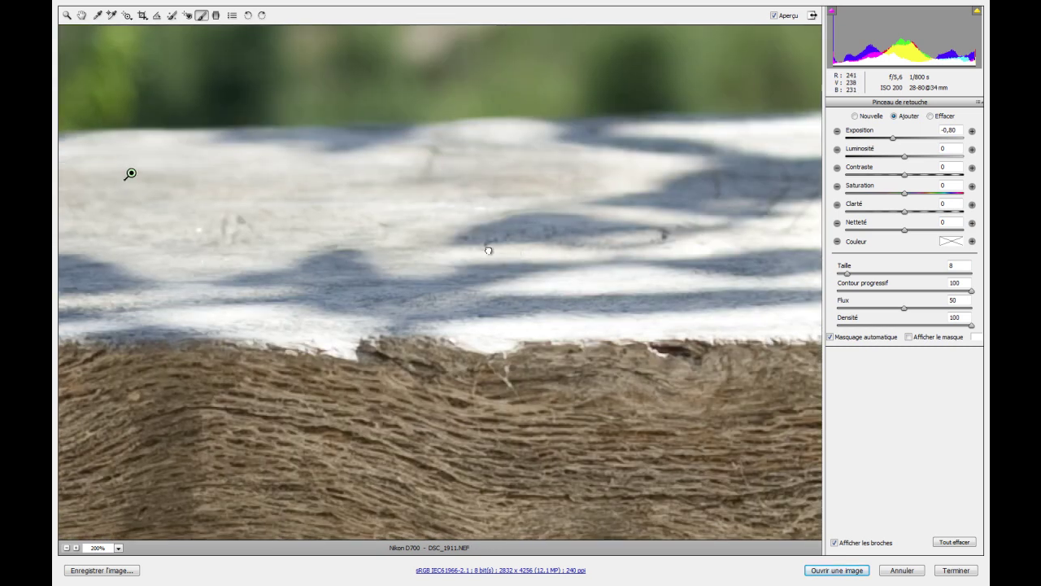
mouse_move(487, 247)
left_mouse_down()
mouse_move(708, 268)
mouse_move(349, 281)
left_mouse_up()
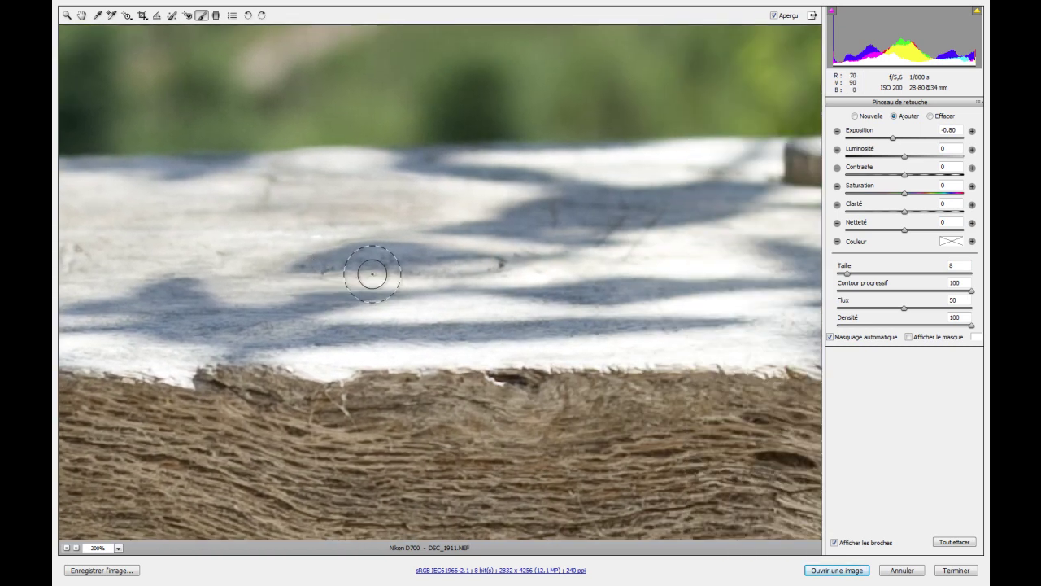
left_click_drag(369, 274, 575, 269)
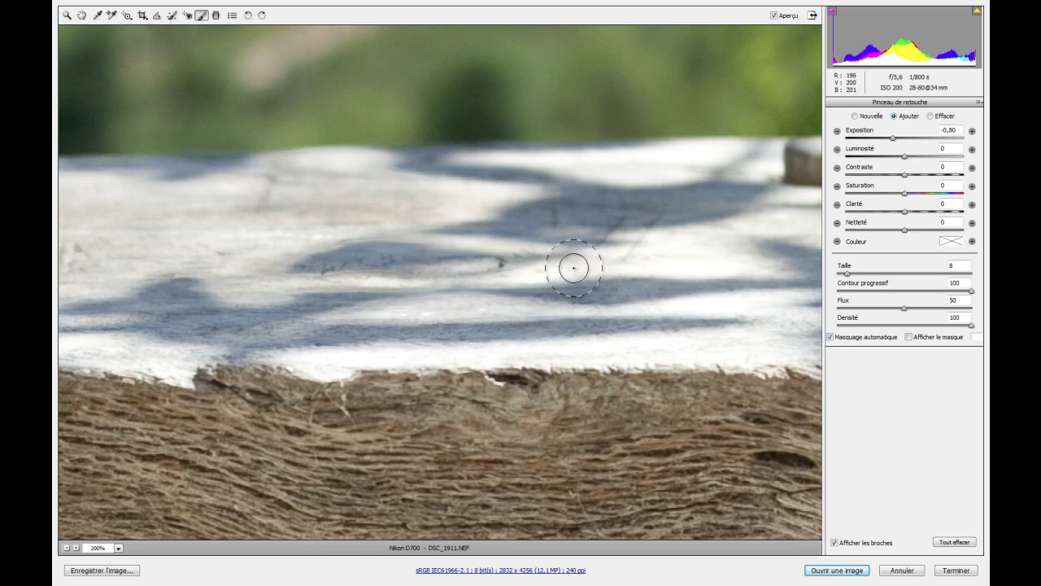
left_click_drag(678, 277, 453, 255)
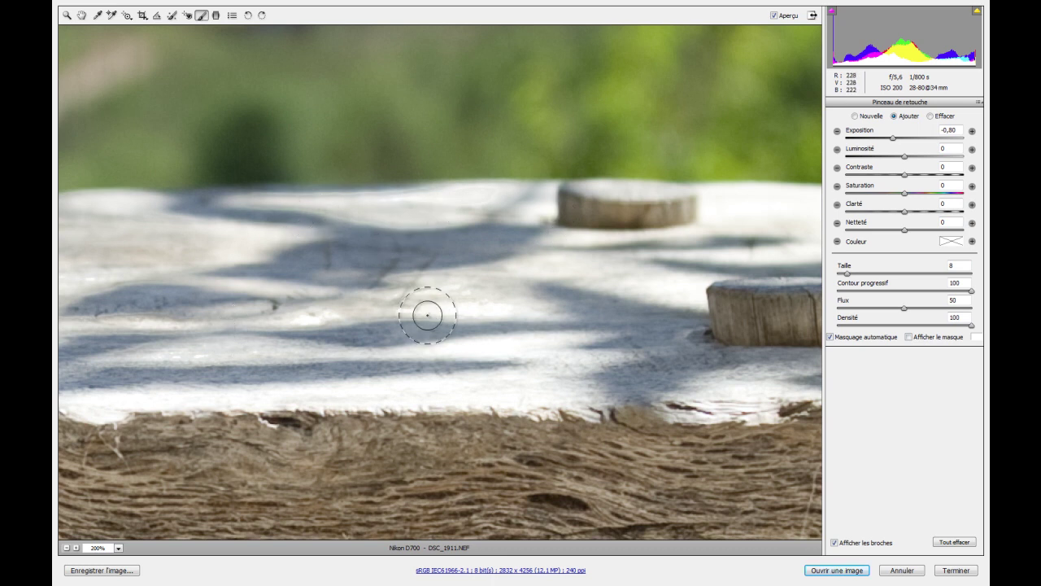
left_click_drag(553, 263, 688, 299)
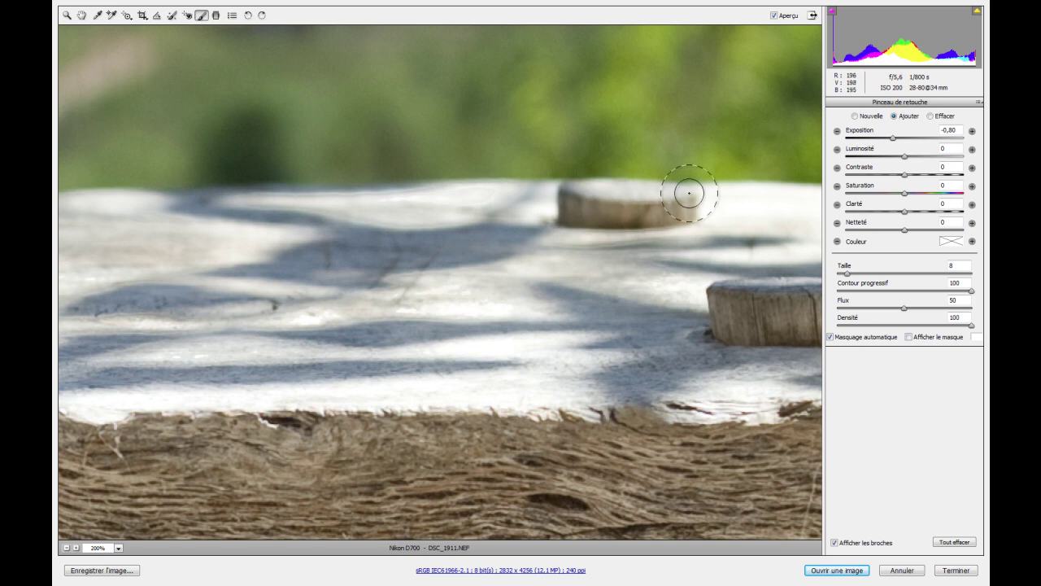
left_click_drag(597, 265, 516, 216)
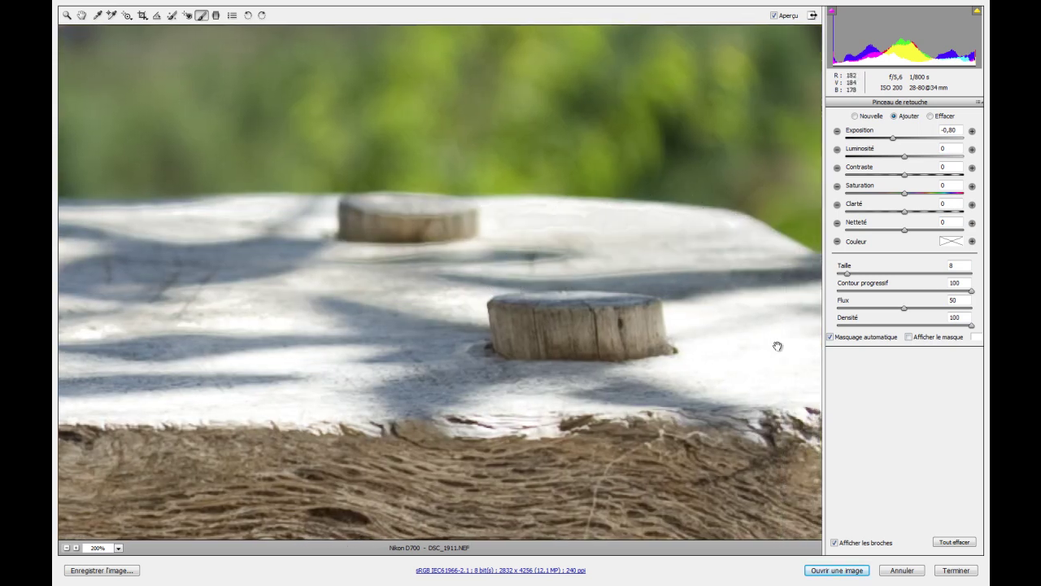
left_click_drag(776, 323, 623, 268)
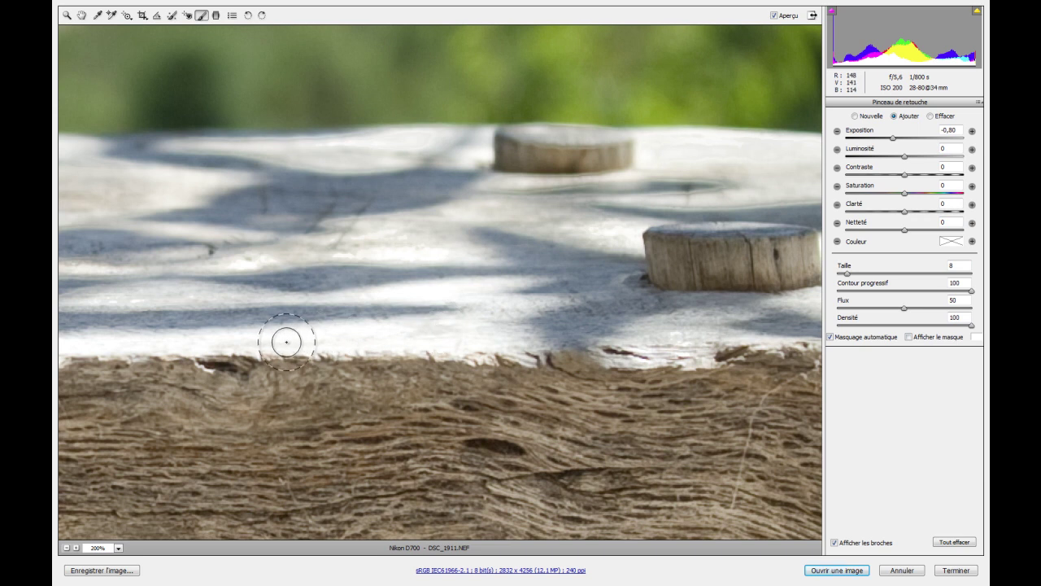
Darken the tabletop's bright front edge and the surface around the wooden peg
left_click_drag(365, 342, 651, 328)
left_click_drag(529, 334, 292, 340)
mouse_move(565, 354)
left_mouse_down()
mouse_move(423, 341)
mouse_move(346, 363)
left_mouse_up()
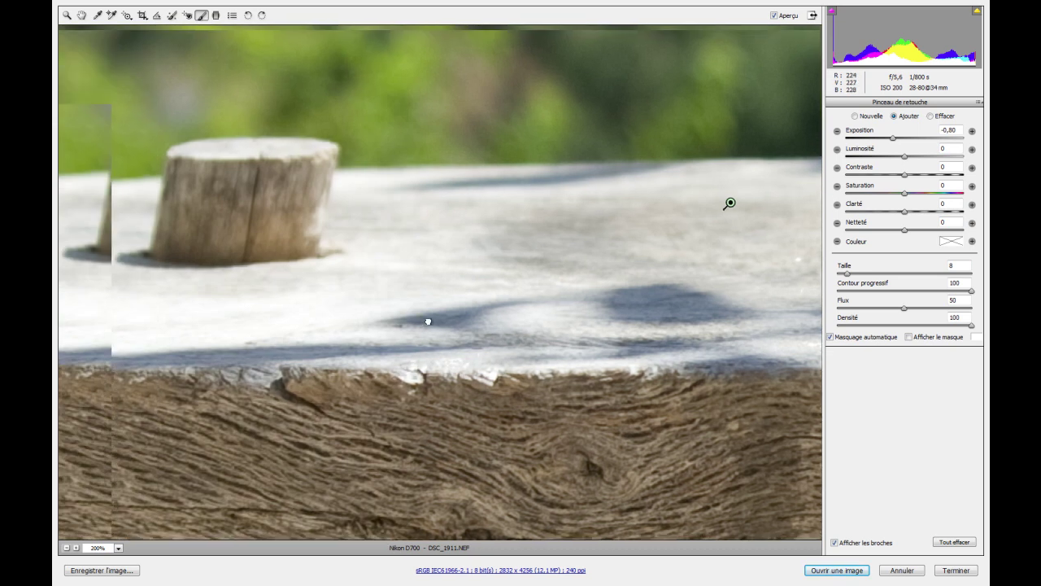
left_click_drag(426, 321, 477, 309)
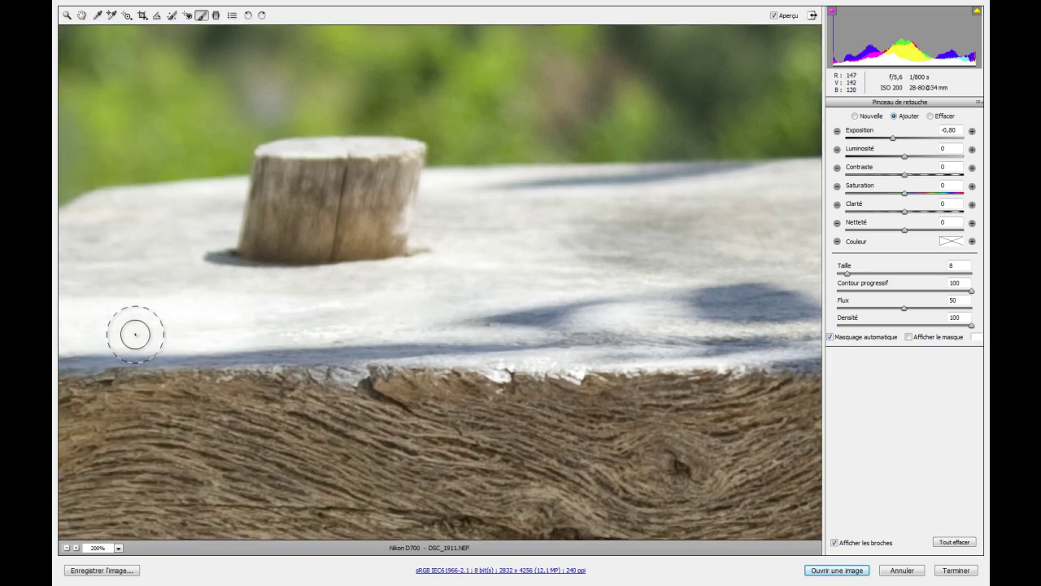
left_click_drag(177, 337, 263, 353)
left_click_drag(182, 251, 309, 203)
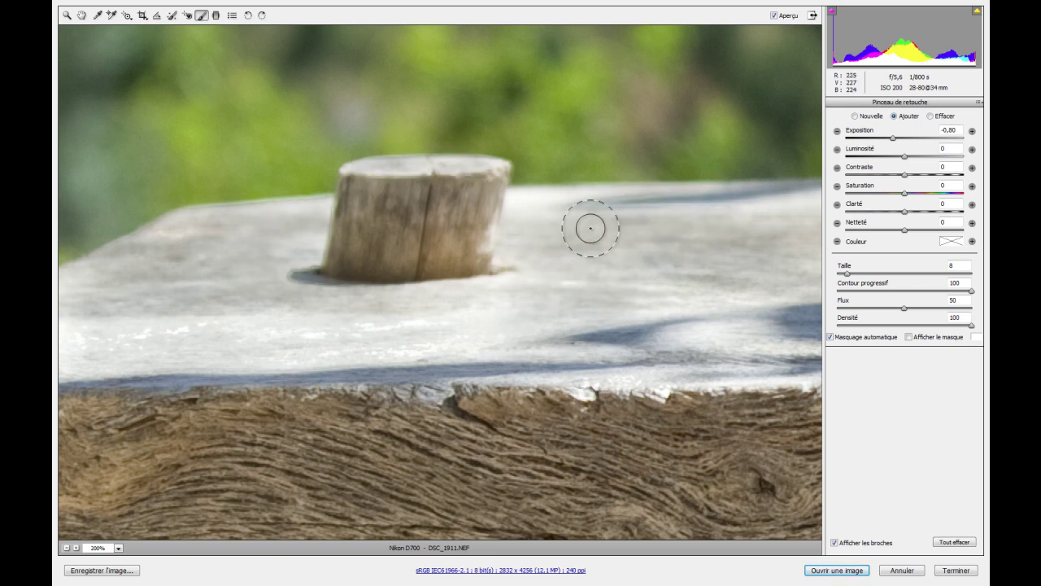
left_click_drag(468, 342, 500, 341)
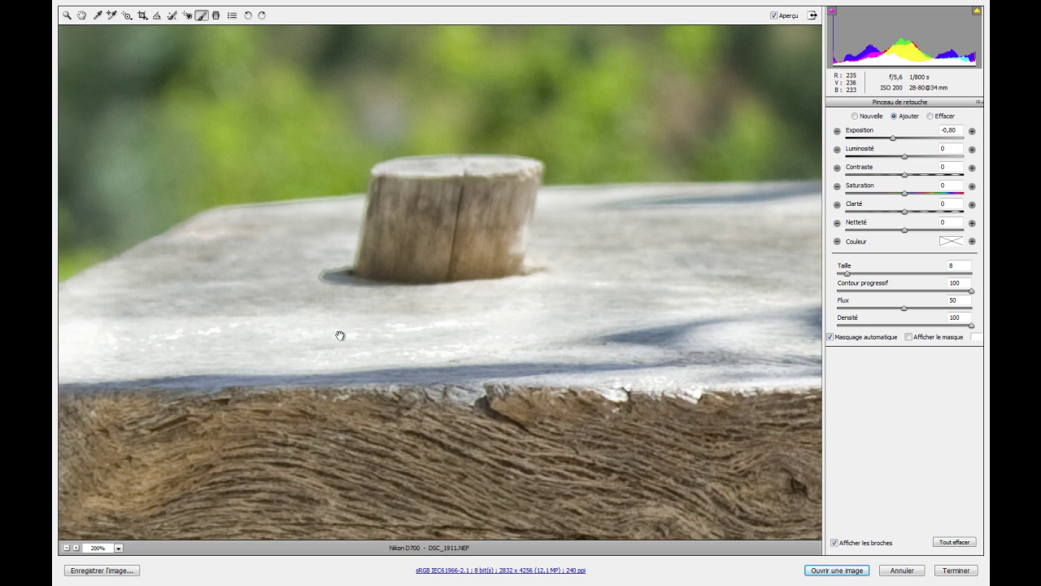
left_click_drag(182, 341, 345, 349)
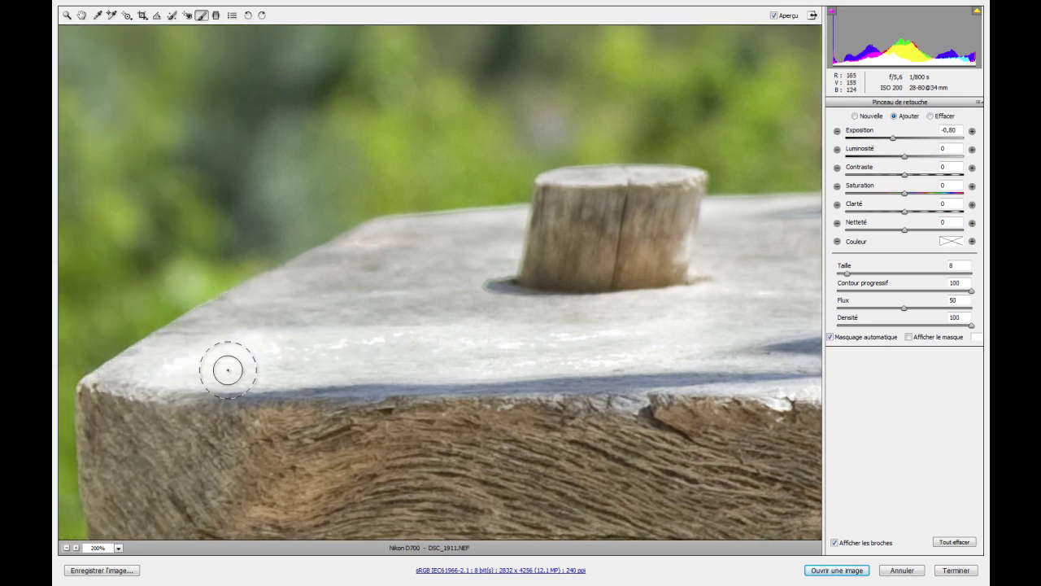
left_click(129, 145, "alt")
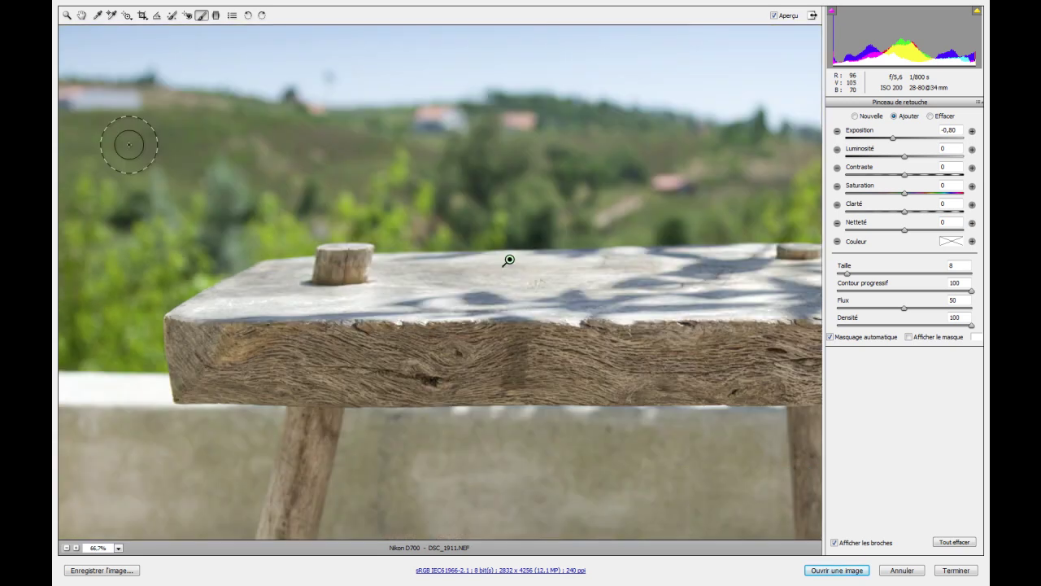
Fit the whole photo in view and weaken the tabletop brush pin's exposure darkening
double_click(81, 15)
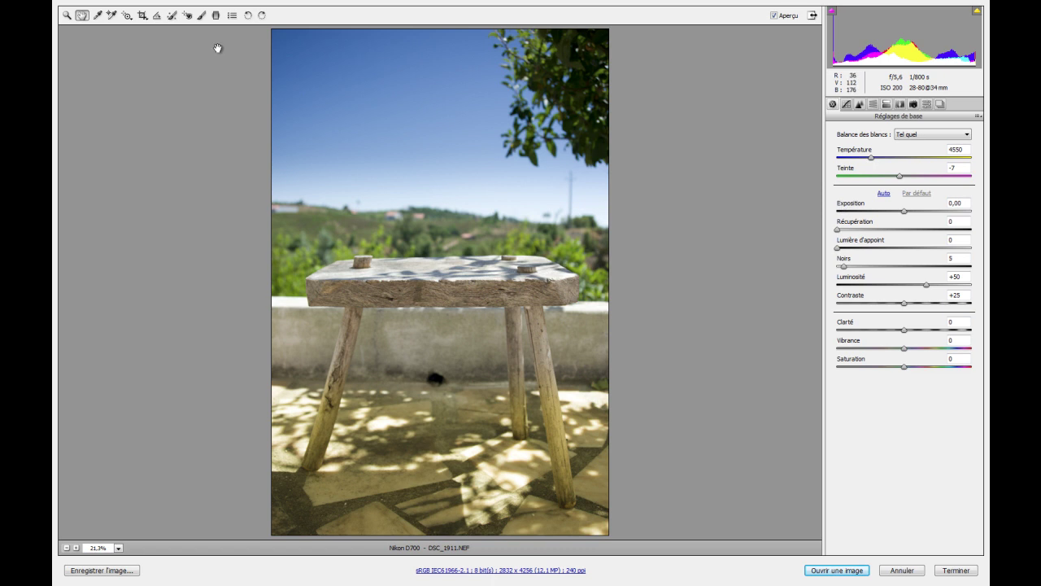
left_click(201, 16)
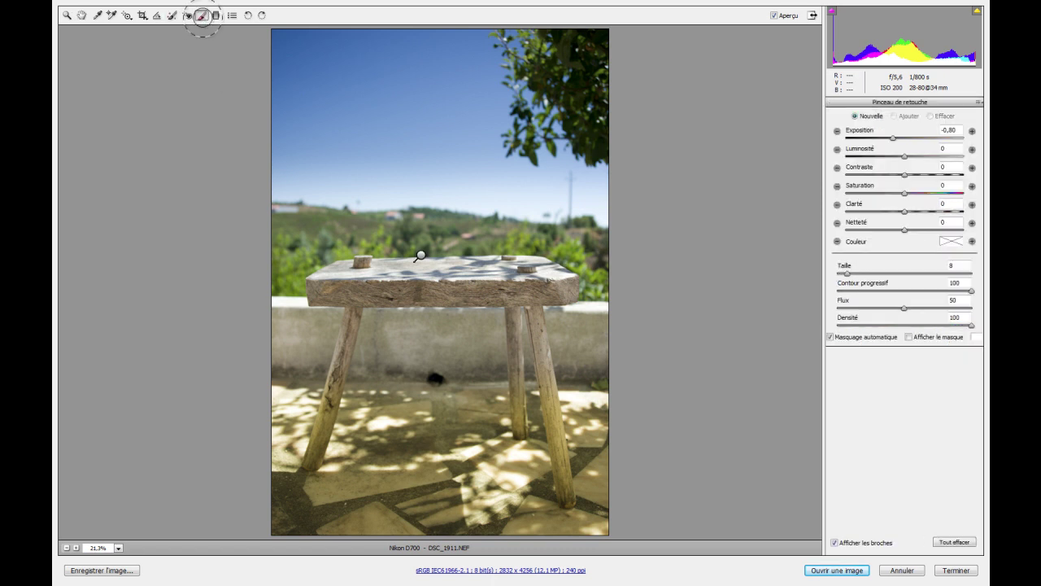
key("Up")
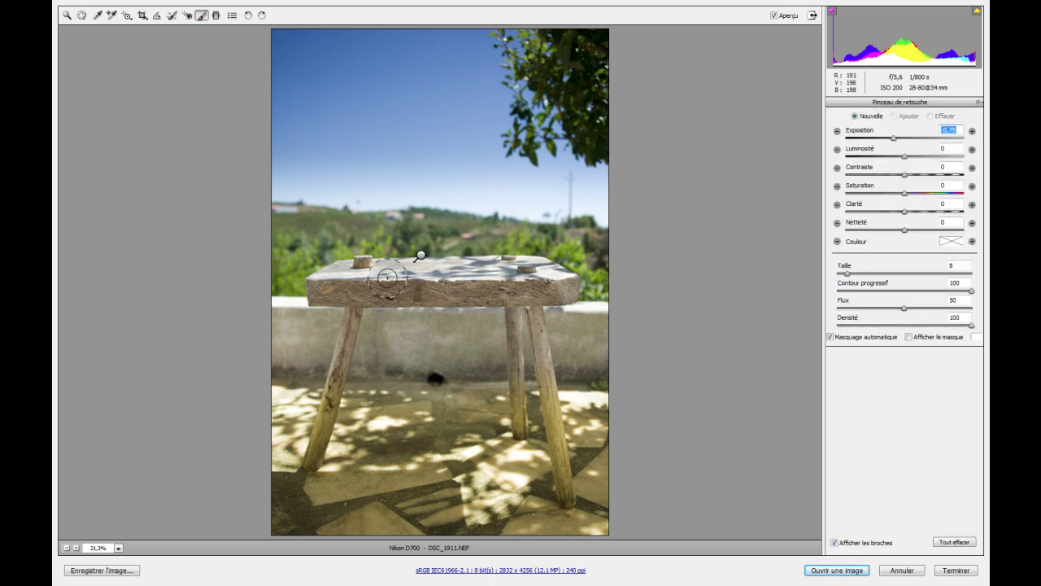
left_click(419, 257)
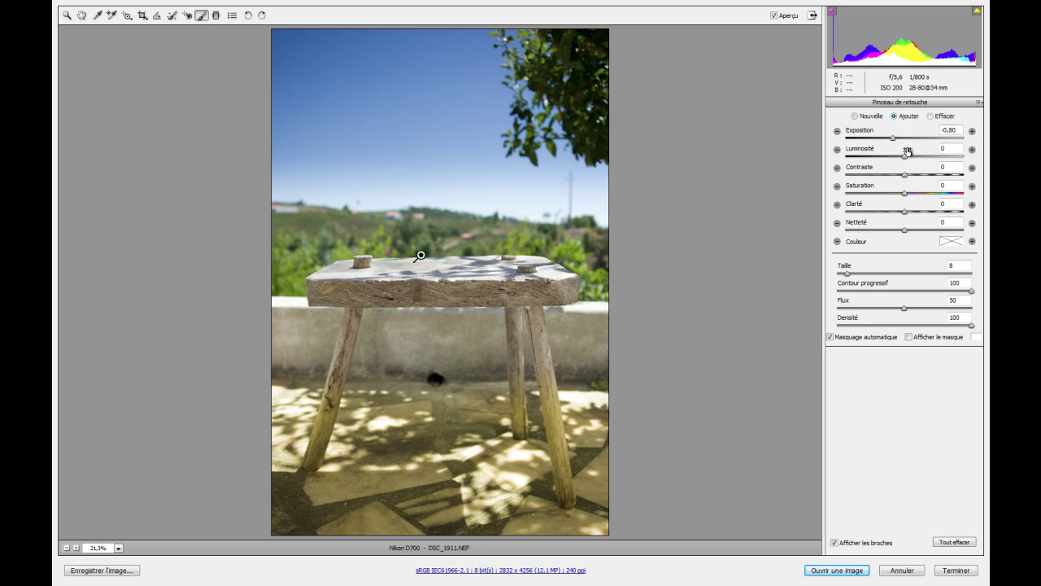
mouse_move(899, 139)
left_mouse_down()
mouse_move(935, 141)
mouse_move(900, 145)
left_mouse_up()
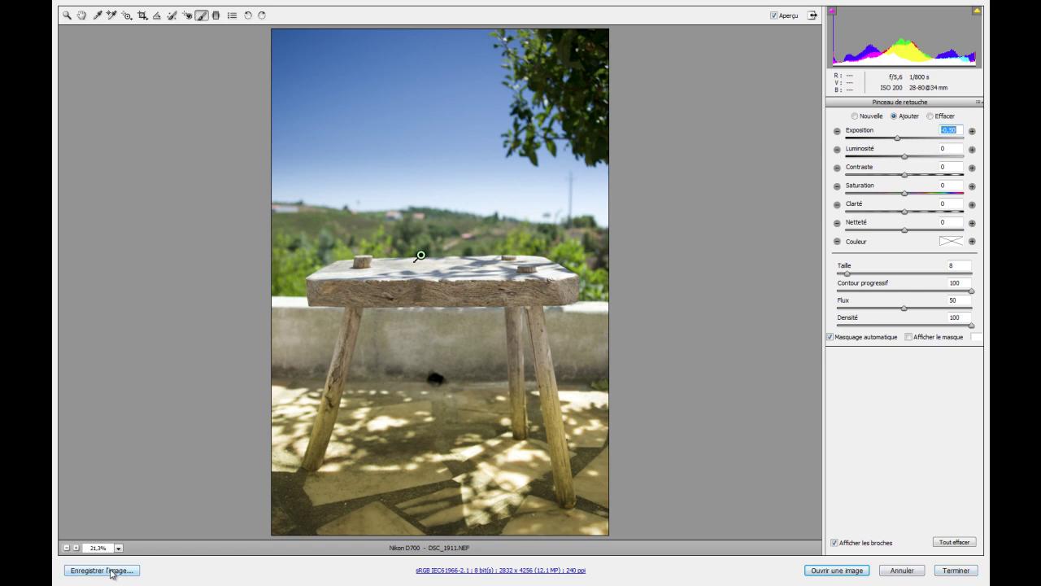
Open the edited DSC_1911.NEF in Photoshop with Ouvrir une image
left_click(833, 572)
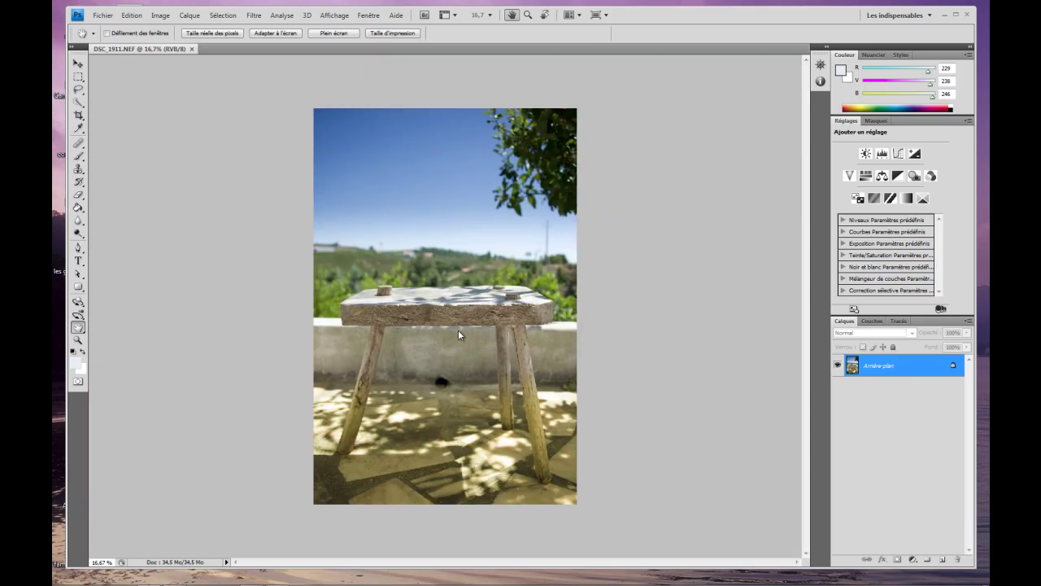